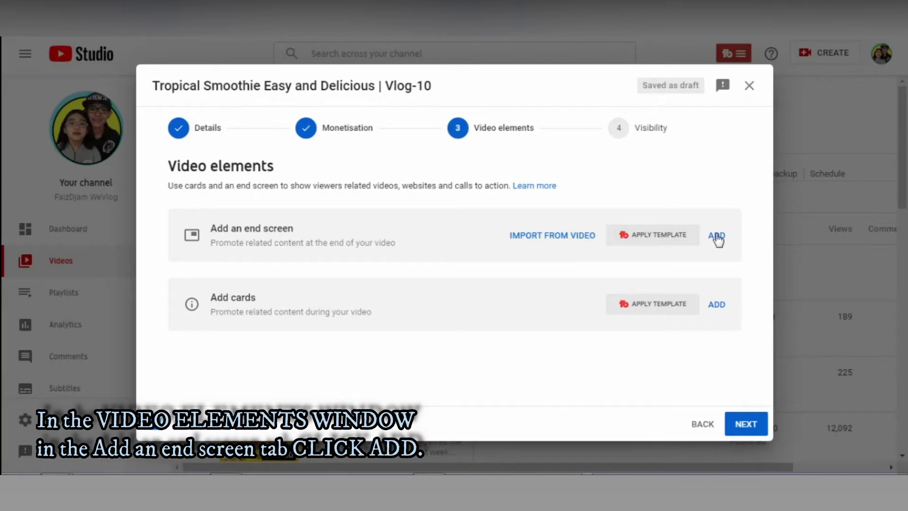
# Open the end screen editor for the Tropical Smoothie draft and review the layout templates and available element types.
pyautogui.click(717, 236)
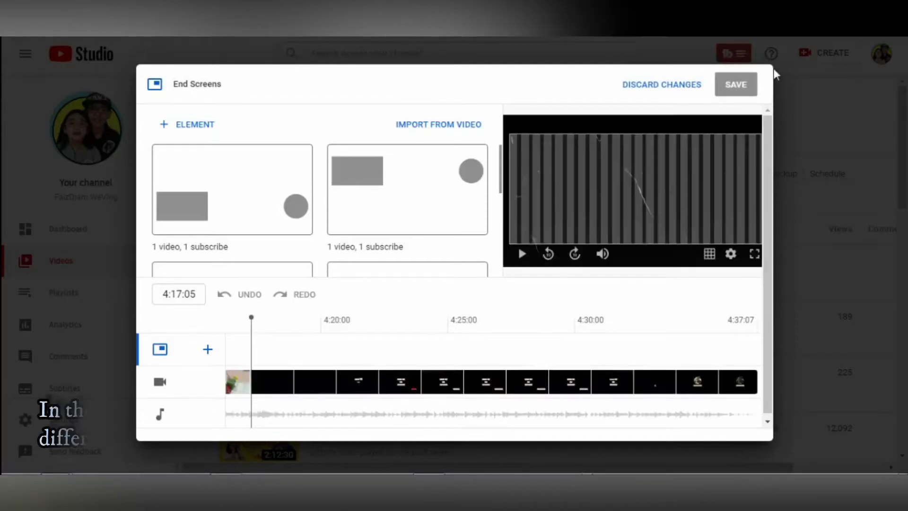
pyautogui.scroll(-2, 327, 171)
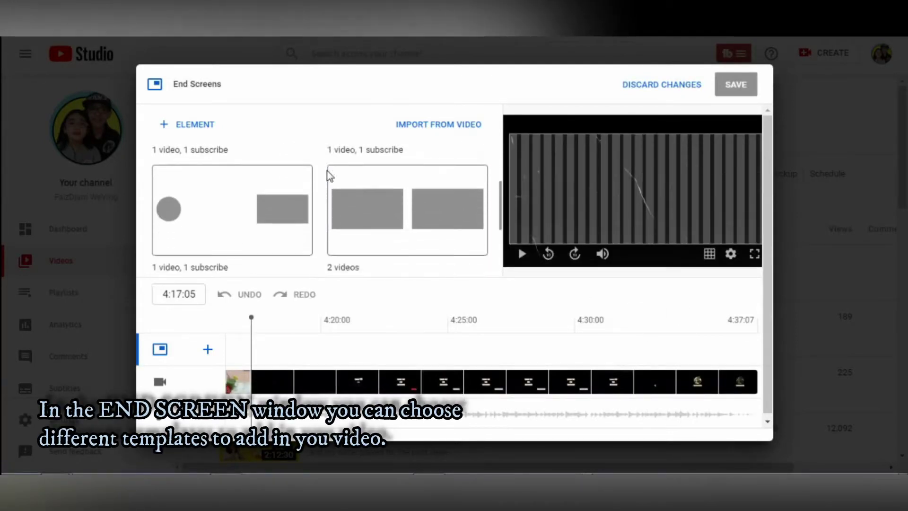
pyautogui.scroll(-1, 364, 184)
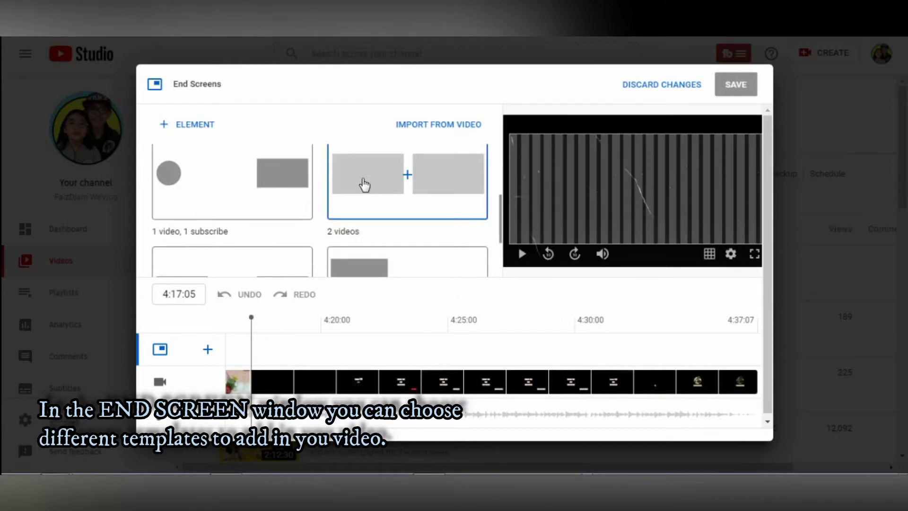
pyautogui.scroll(-2, 364, 184)
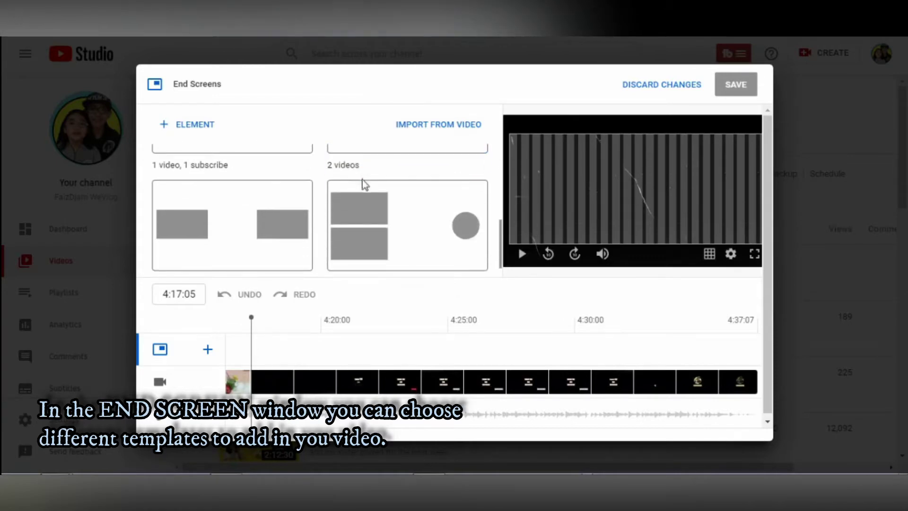
pyautogui.scroll(3, 384, 242)
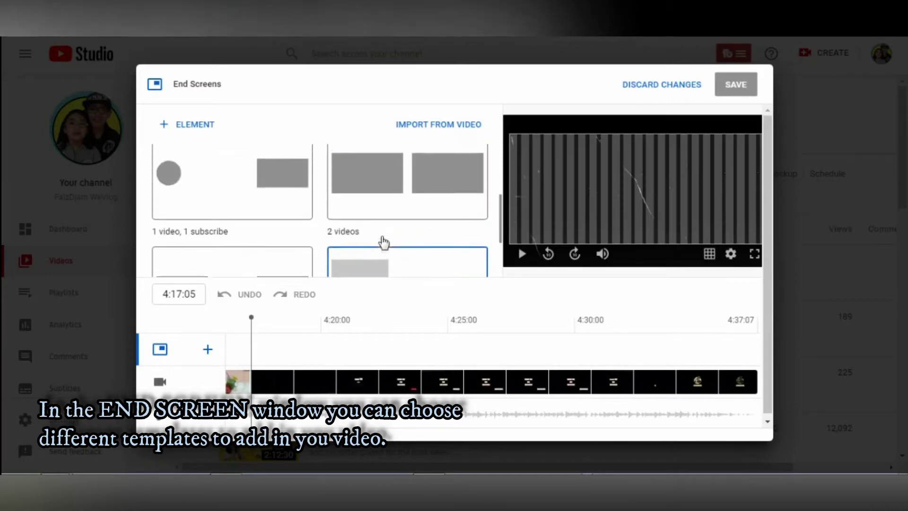
pyautogui.scroll(2, 384, 242)
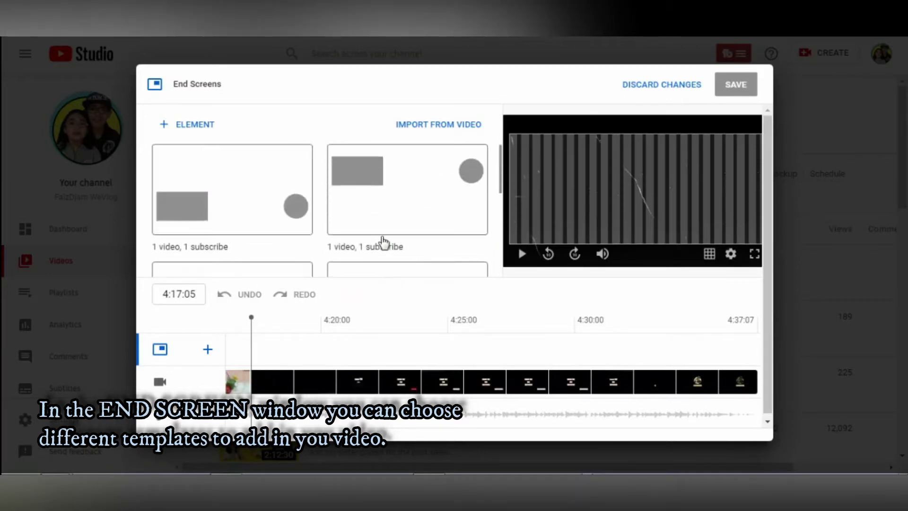
pyautogui.click(187, 128)
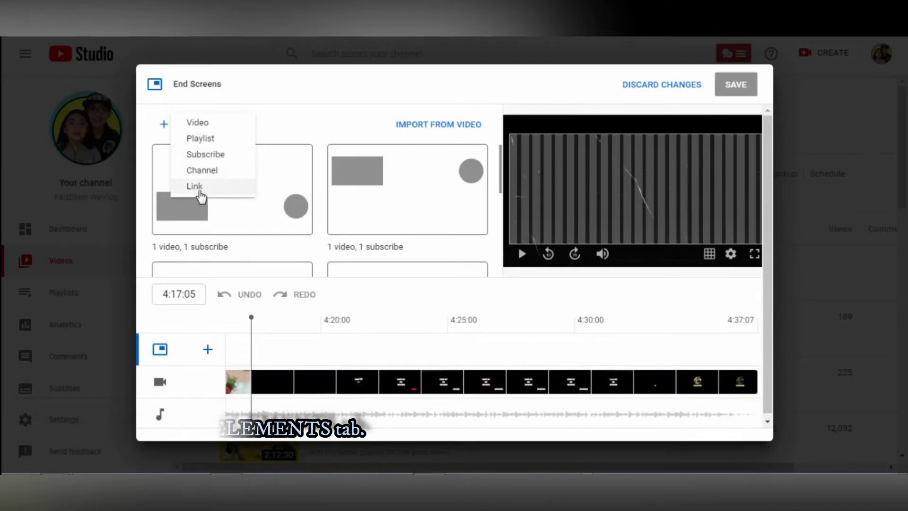
pyautogui.click(312, 131)
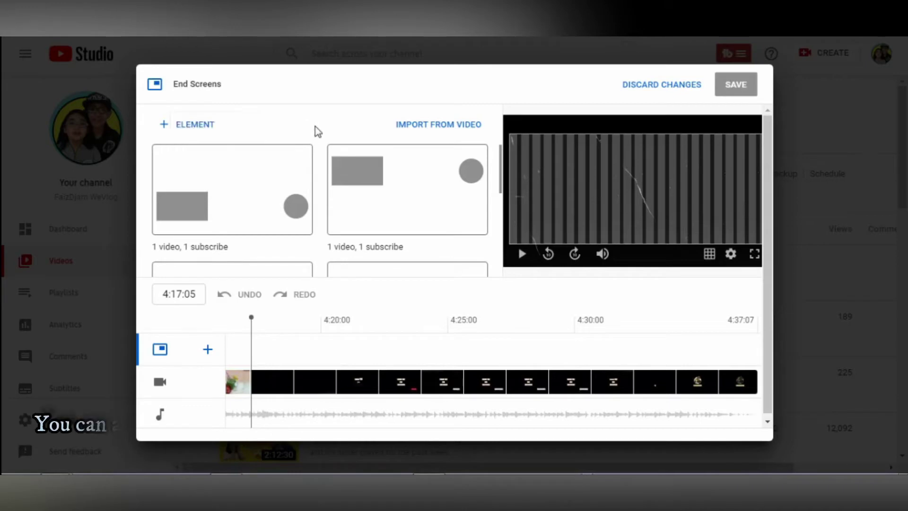
# Browse the channel's videos offered for end screen import, and leave the end screen editor without importing anything.
pyautogui.click(423, 127)
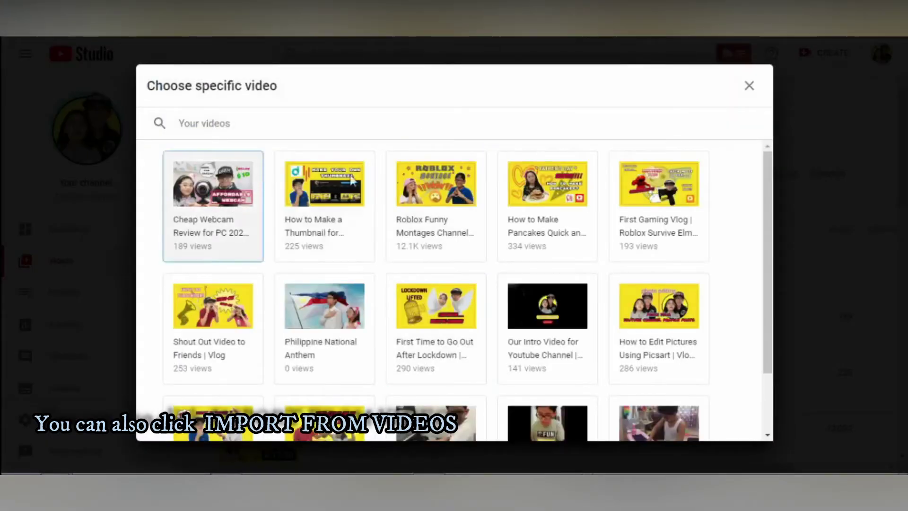
pyautogui.scroll(-2, 661, 381)
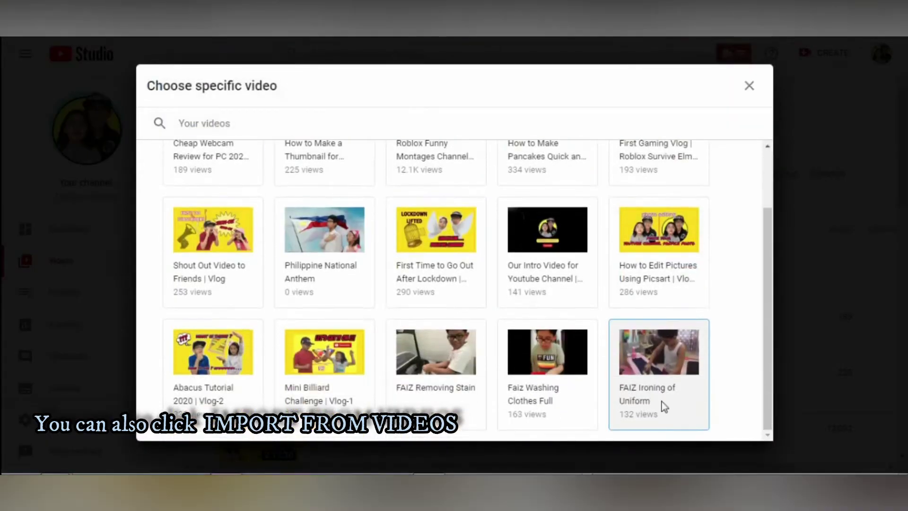
pyautogui.scroll(2, 663, 401)
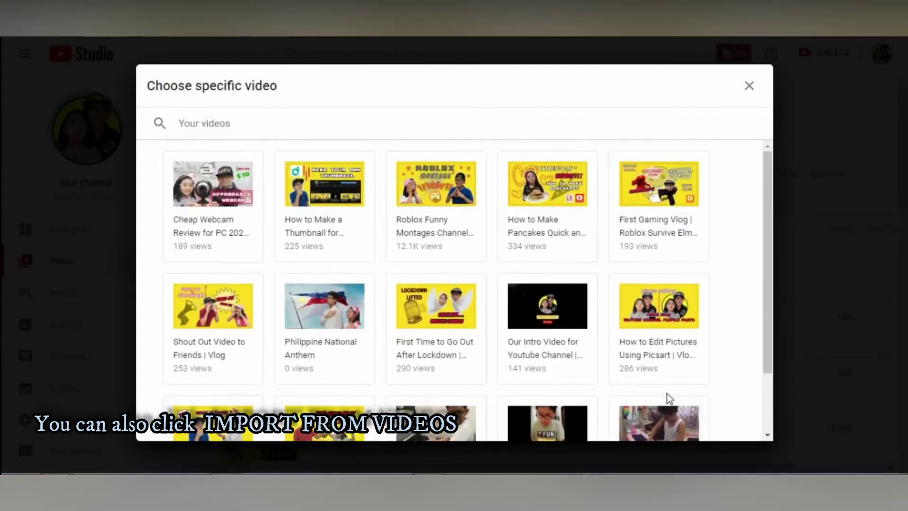
pyautogui.click(750, 87)
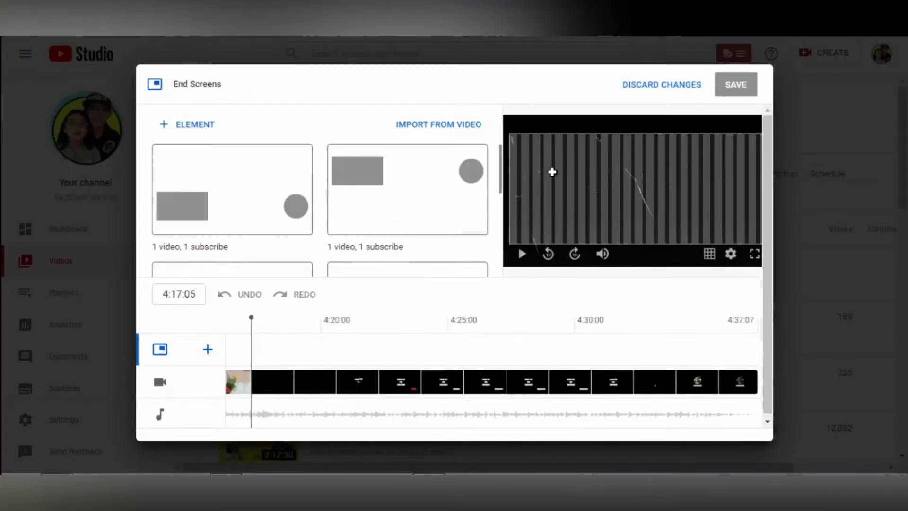
pyautogui.click(640, 88)
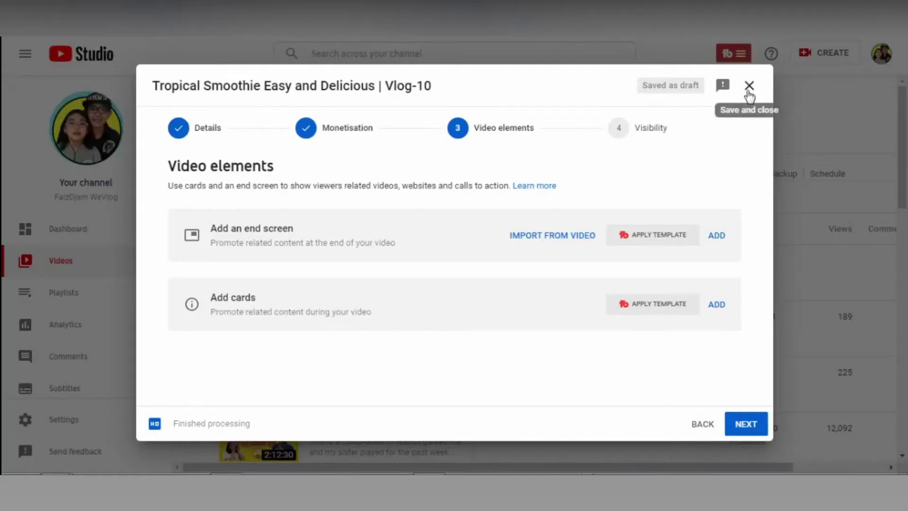
# Close the Tropical Smoothie draft and open the details of the published Roblox Funny Montages video.
pyautogui.click(749, 86)
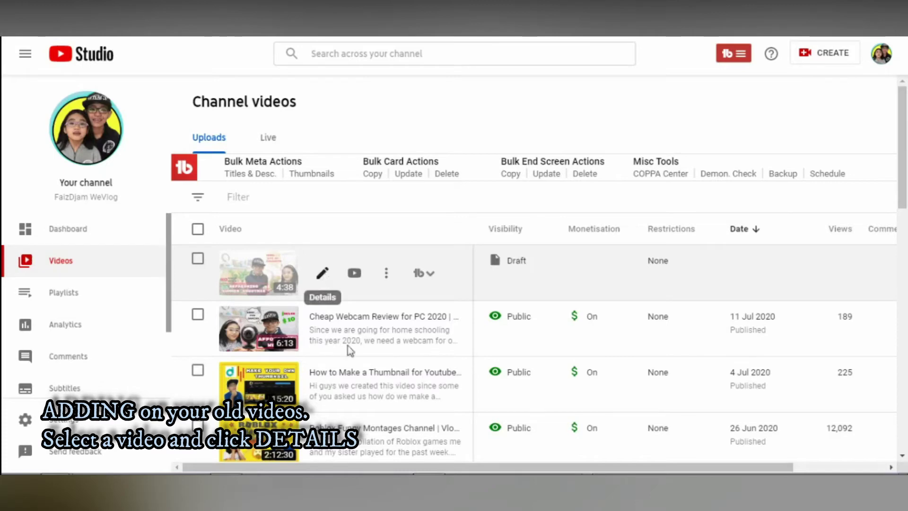
pyautogui.scroll(-2, 372, 407)
pyautogui.scroll(-1, 352, 381)
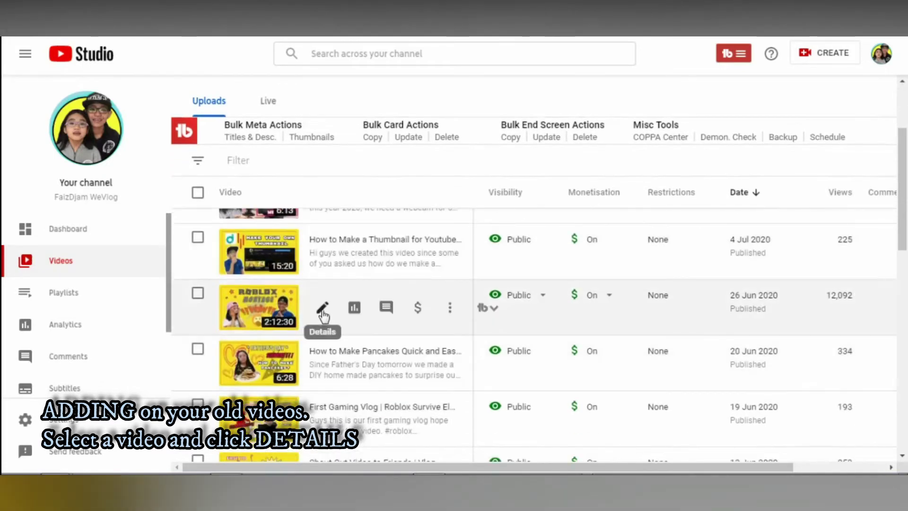
pyautogui.click(319, 308)
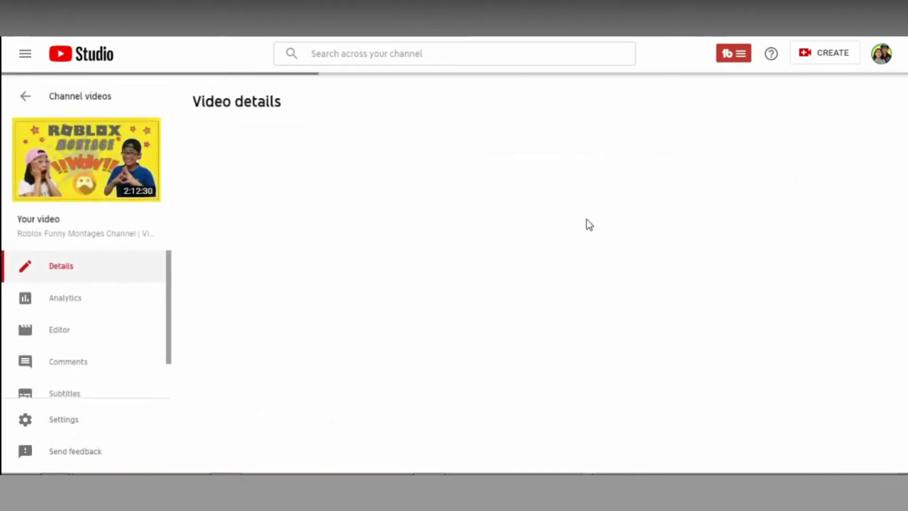
# View the end screen editor from the Roblox video's details and exit it by discarding changes.
pyautogui.scroll(-2, 736, 313)
pyautogui.scroll(-3, 738, 317)
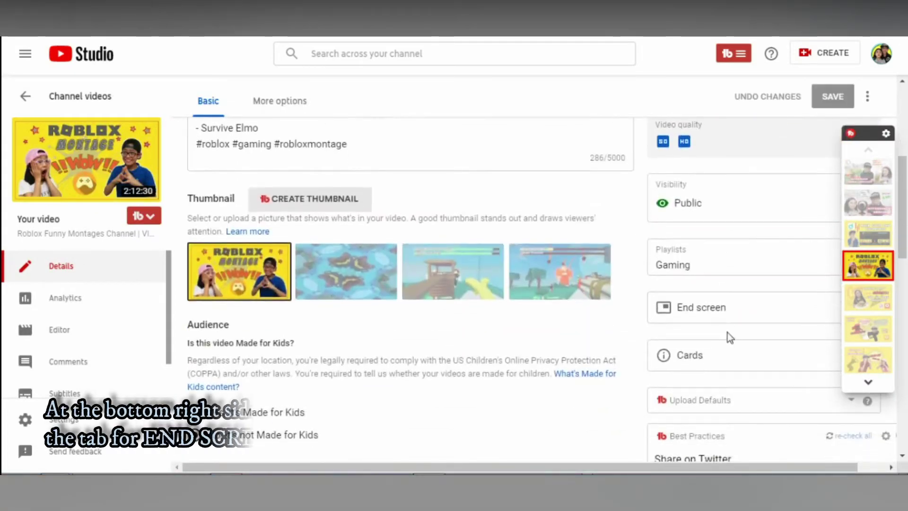
pyautogui.click(687, 311)
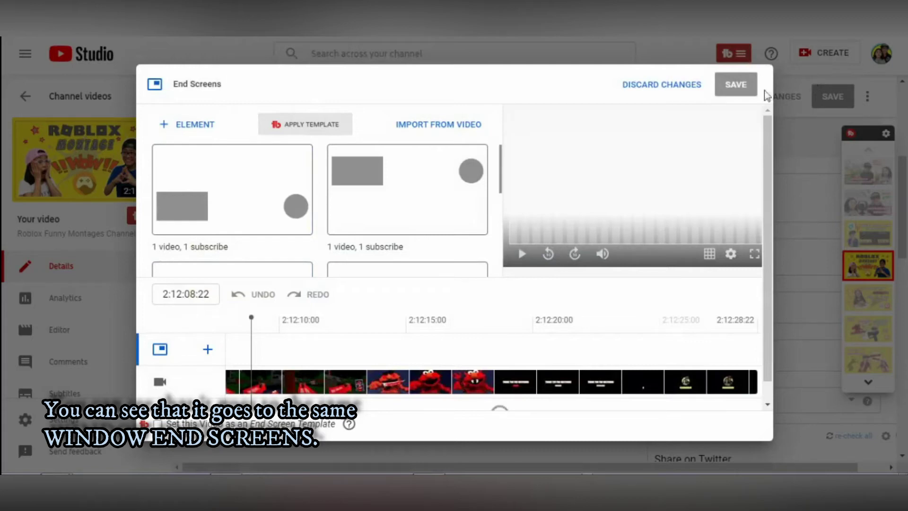
pyautogui.click(634, 90)
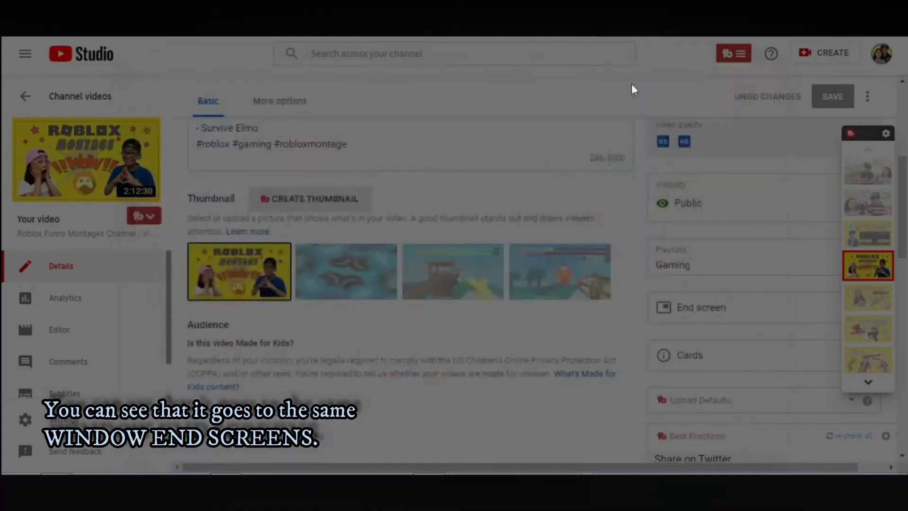
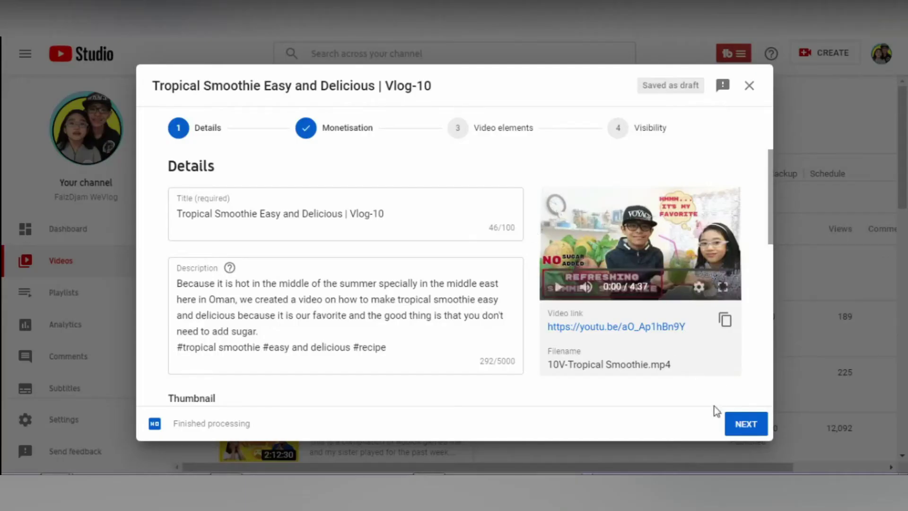
# Advance the Tropical Smoothie draft to its video elements, open the end screen editor and add a video element.
pyautogui.click(740, 426)
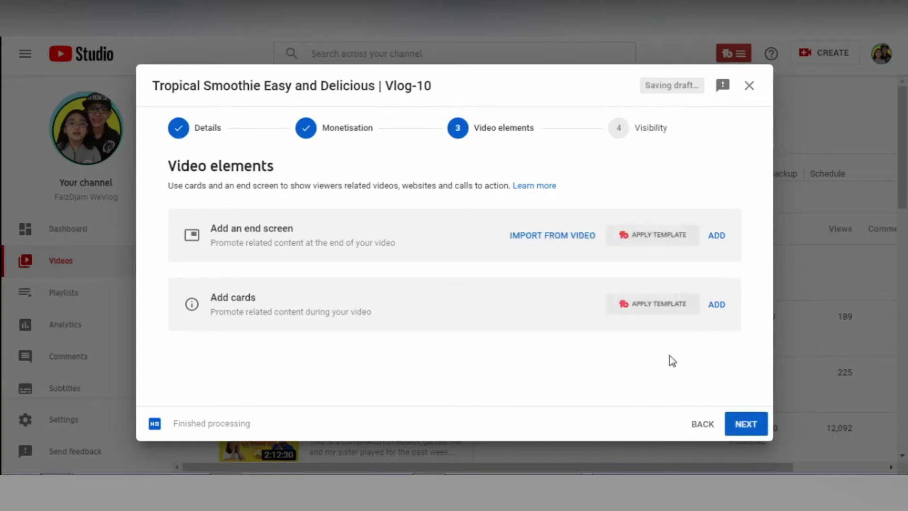
pyautogui.click(717, 236)
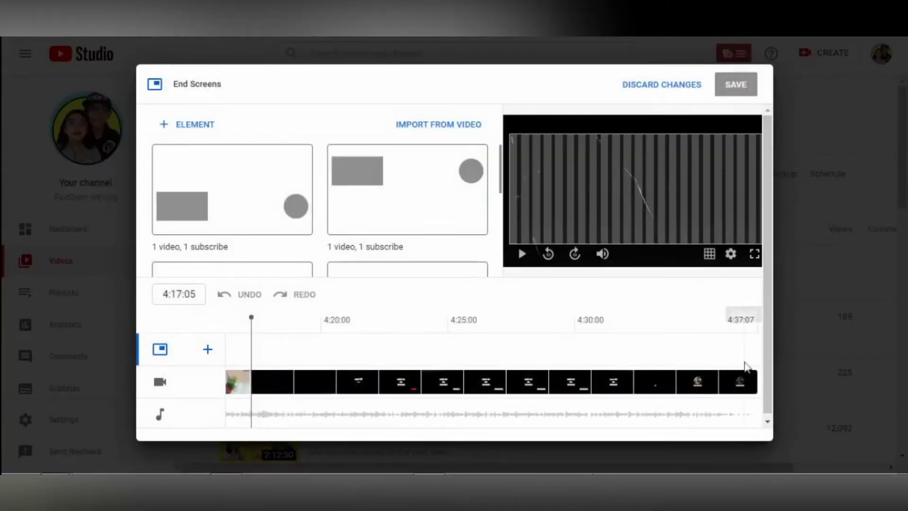
pyautogui.scroll(-2, 199, 161)
pyautogui.scroll(-1, 181, 375)
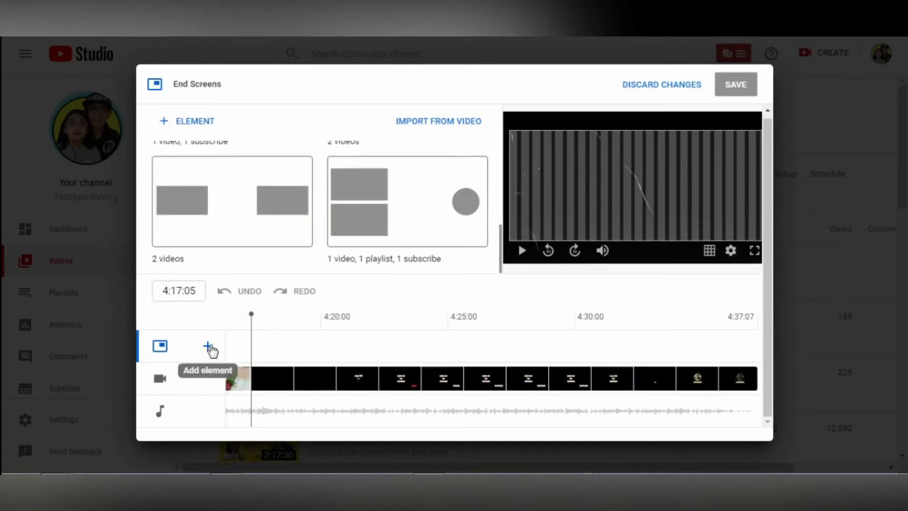
pyautogui.click(208, 347)
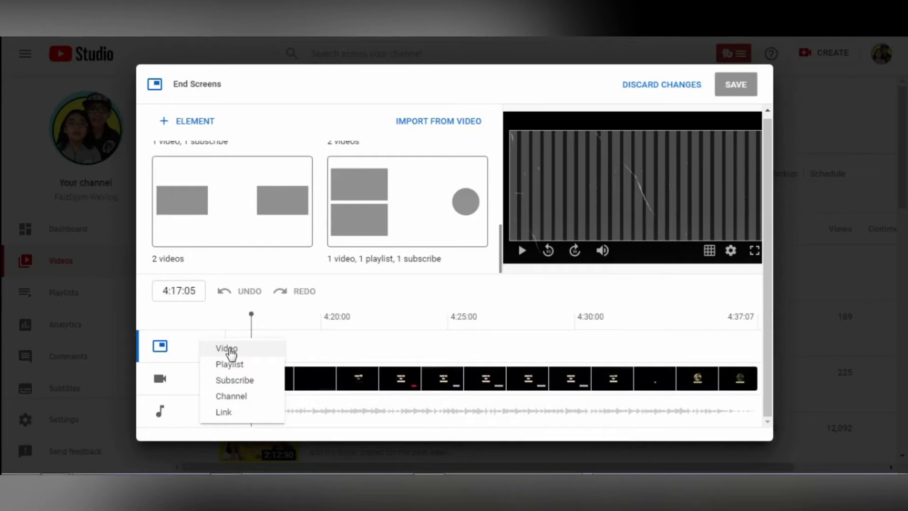
pyautogui.click(227, 349)
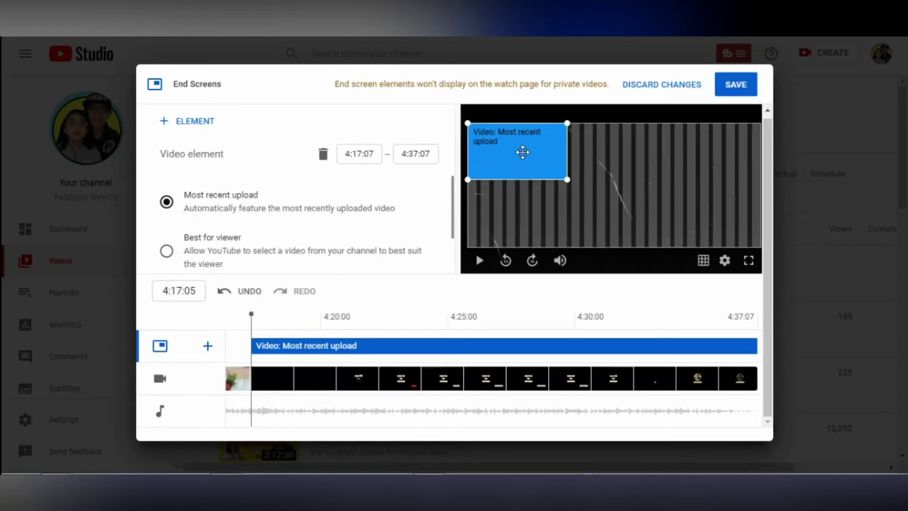
# Set the video element to feature the specific video "How to Make Pancakes Quick and Easy |Vlog-6".
pyautogui.scroll(-1, 239, 244)
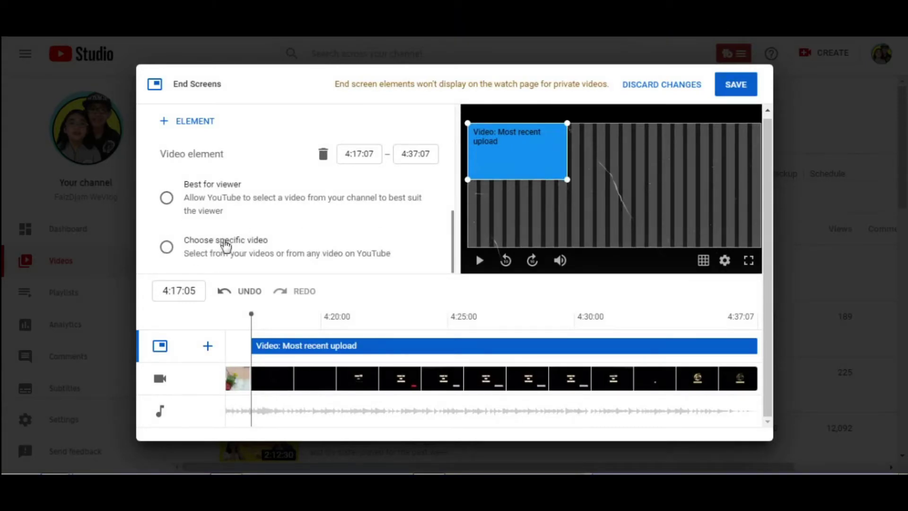
pyautogui.click(170, 246)
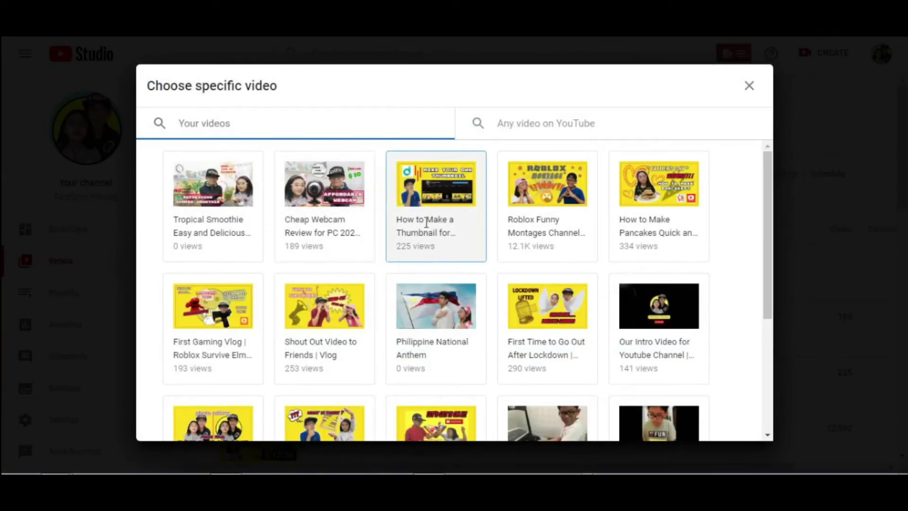
pyautogui.click(659, 227)
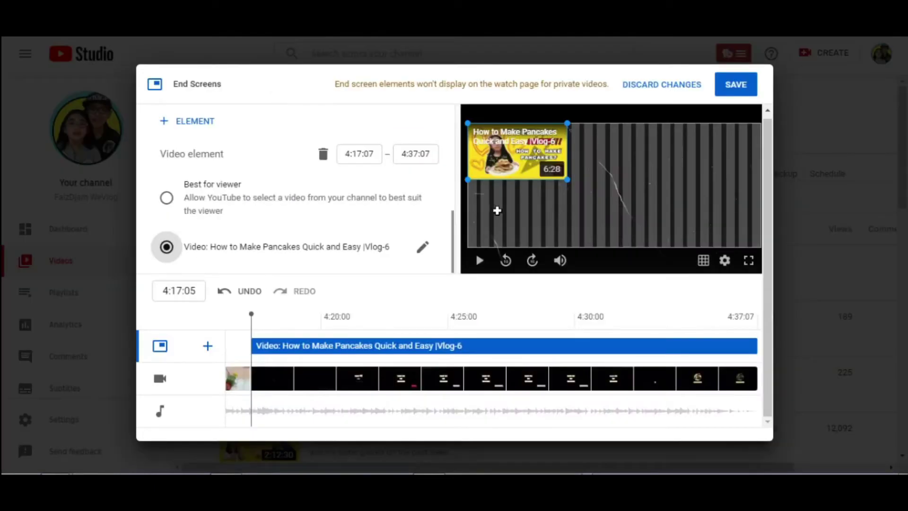
# Add a subscribe element and place it near the right side of the video frame, slightly above mid-height.
pyautogui.click(208, 348)
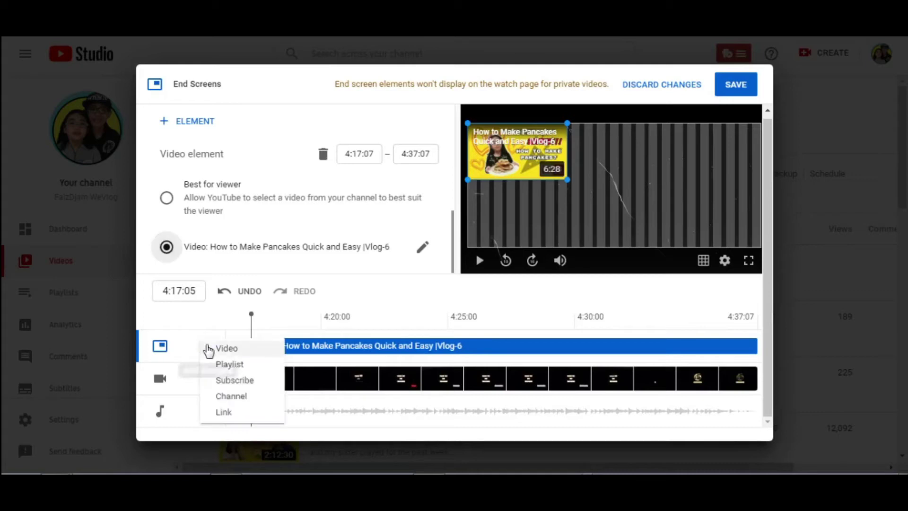
pyautogui.click(228, 381)
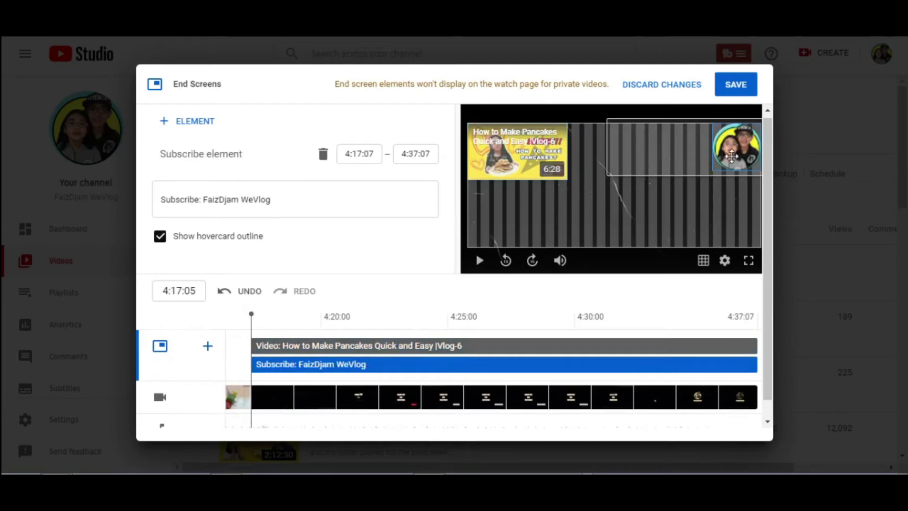
pyautogui.moveTo(732, 156); pyautogui.dragTo(705, 189)
# Add a second video element featuring the most recent upload and place it directly below the pancakes video.
pyautogui.click(208, 346)
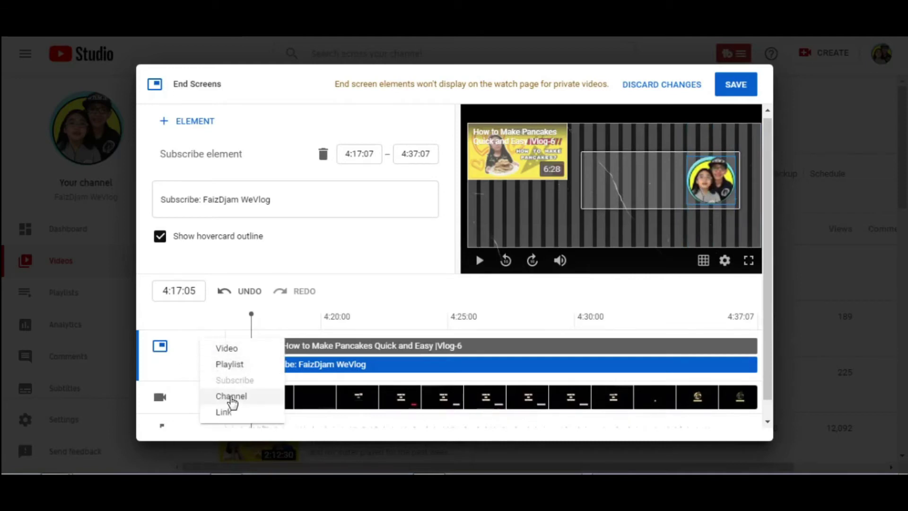
pyautogui.click(227, 350)
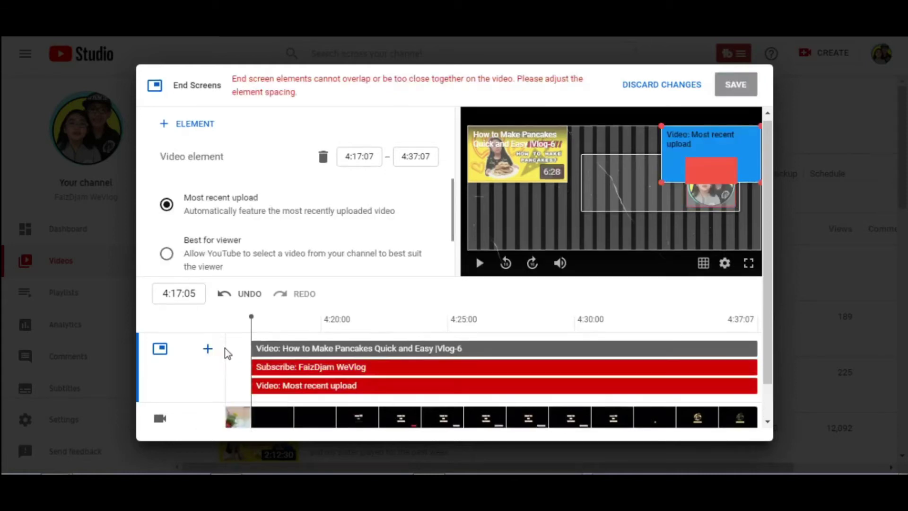
pyautogui.moveTo(685, 136); pyautogui.dragTo(491, 204)
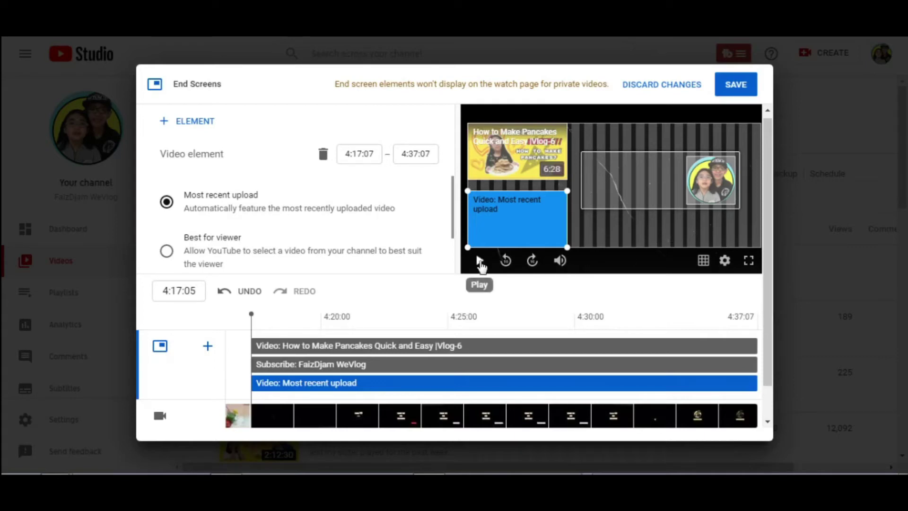
# Play back the end screen preview to check how the three elements appear over the video, and stop playback.
pyautogui.click(479, 260)
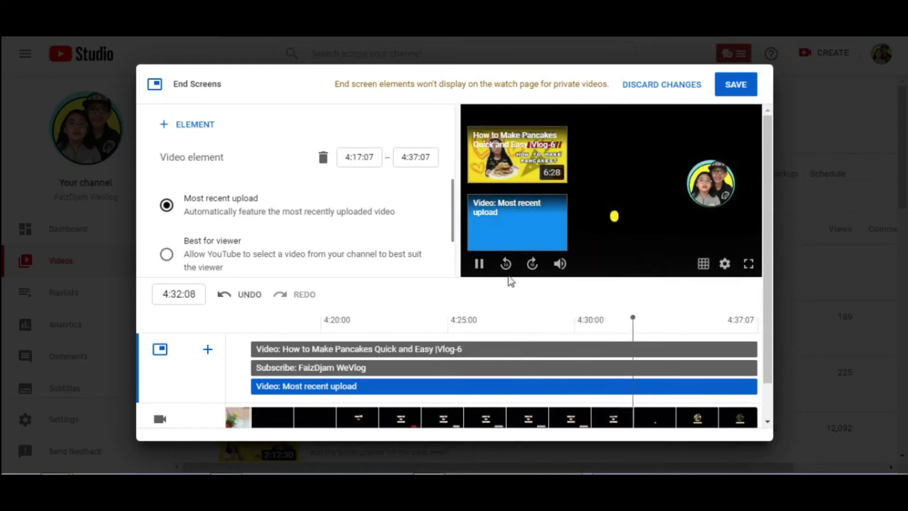
pyautogui.click(479, 264)
# Move the subscribe element slightly lower in the video frame, preview the placement, and save the end screen.
pyautogui.click(714, 206)
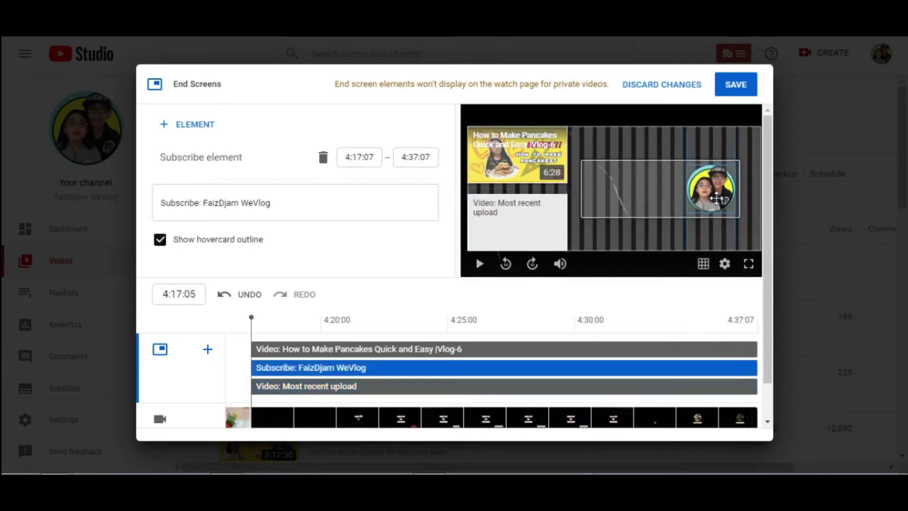
pyautogui.moveTo(715, 208); pyautogui.dragTo(715, 212)
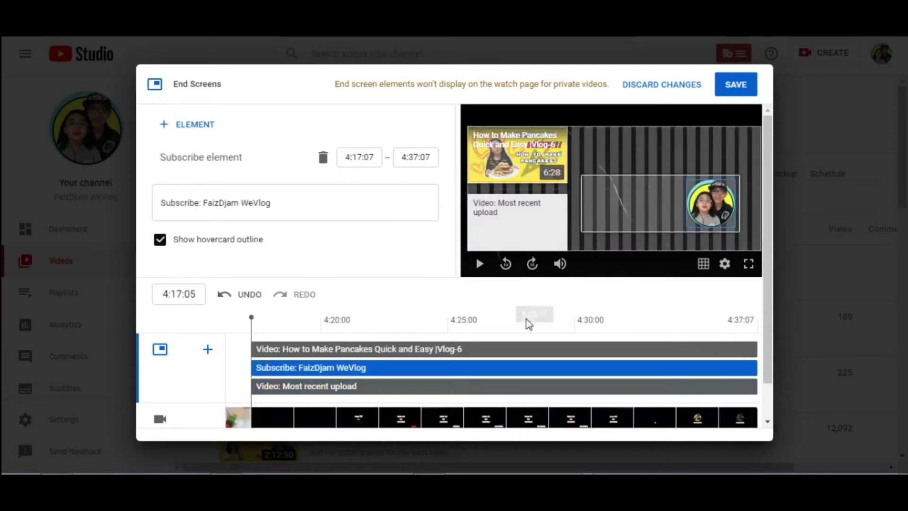
pyautogui.click(479, 264)
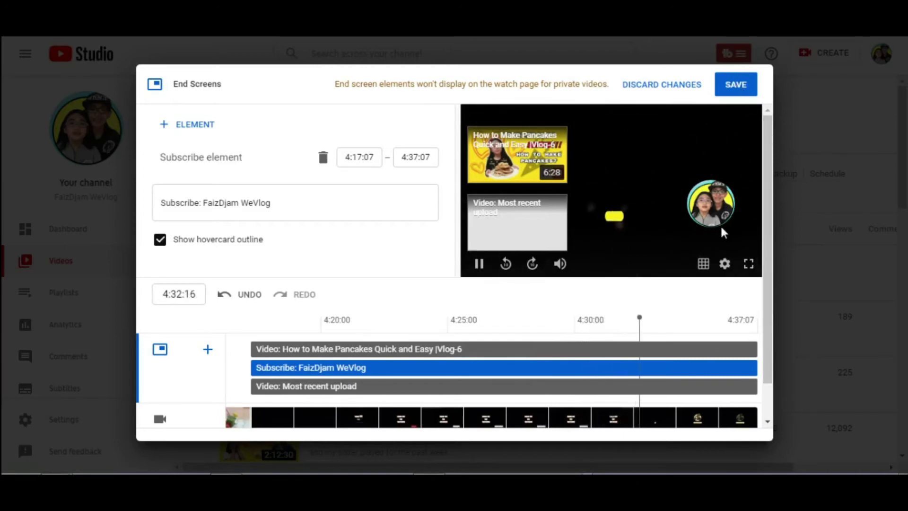
pyautogui.click(735, 85)
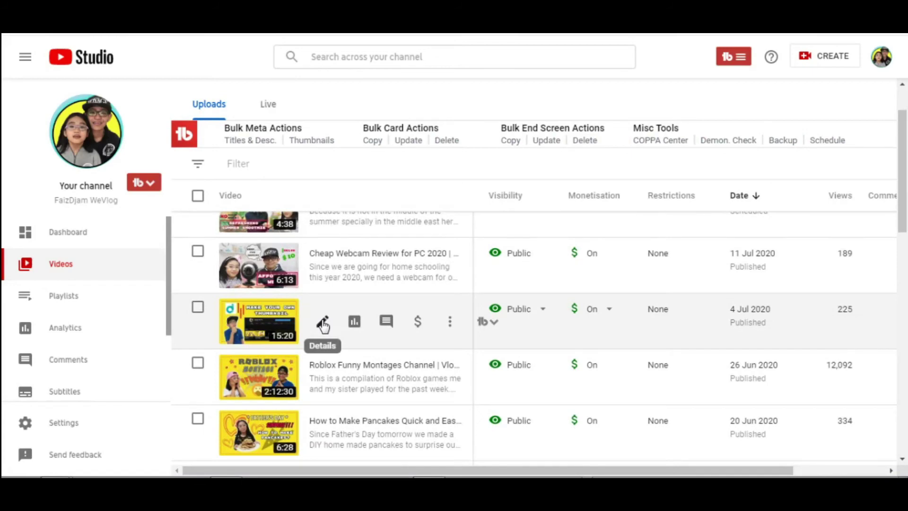
# Open the end screen editor for the video "How to Make a Thumbnail for Youtube Video Easy and Free | Vlog-8".
pyautogui.click(323, 325)
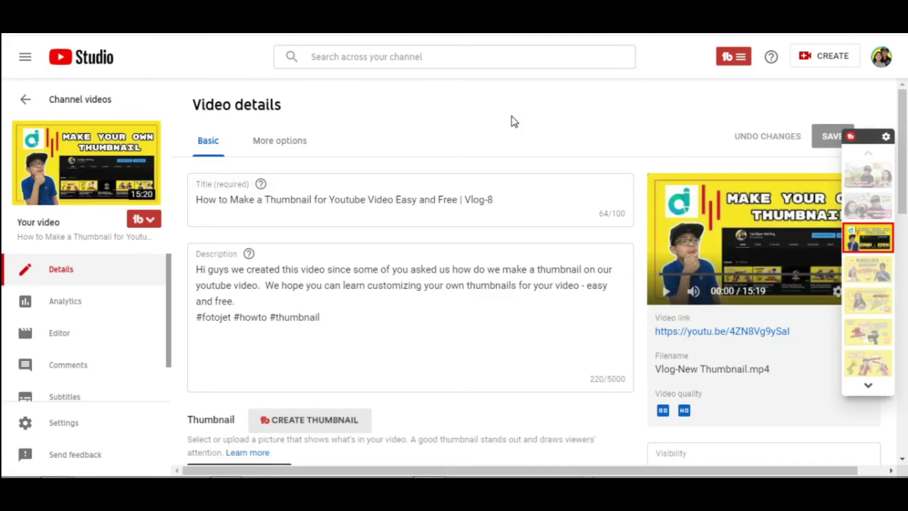
pyautogui.scroll(-7, 754, 286)
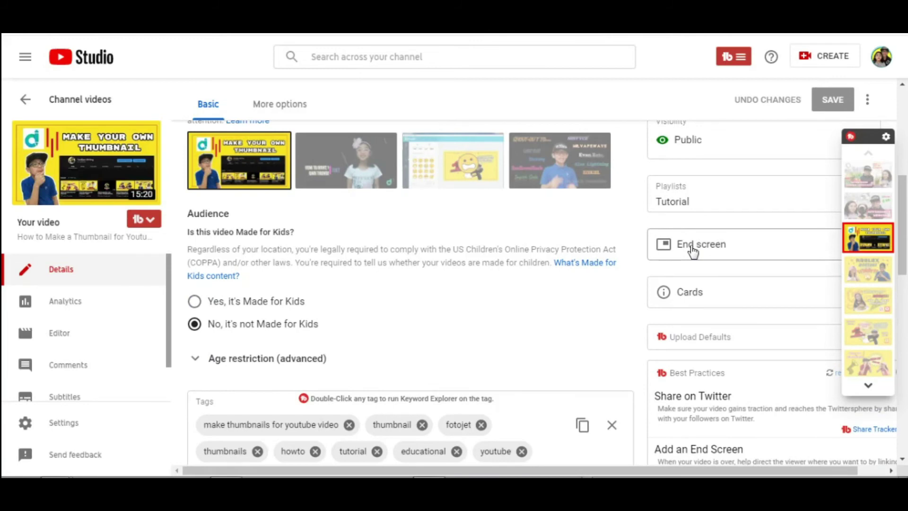
pyautogui.click(691, 249)
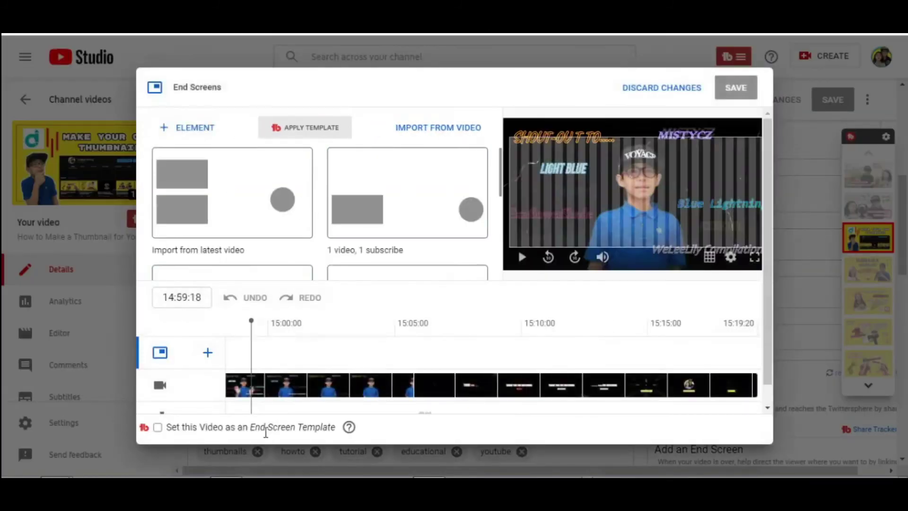
# Apply the "1 video, 1 playlist" layout to the thumbnail video's end screen.
pyautogui.scroll(-3, 260, 226)
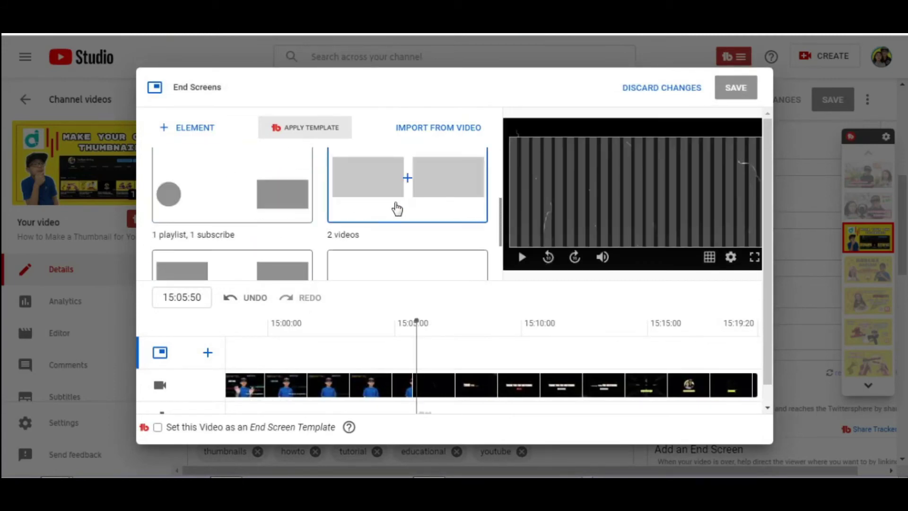
pyautogui.scroll(-2, 292, 219)
pyautogui.scroll(-1, 291, 219)
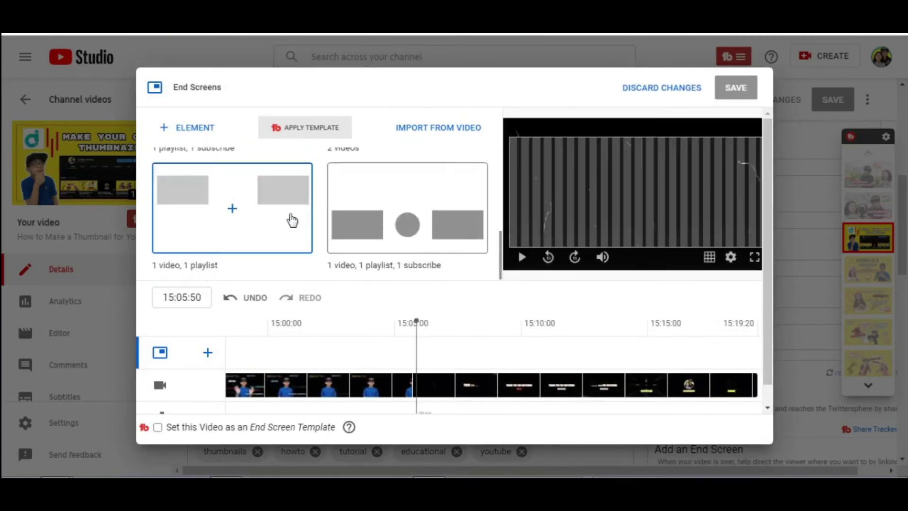
pyautogui.click(232, 211)
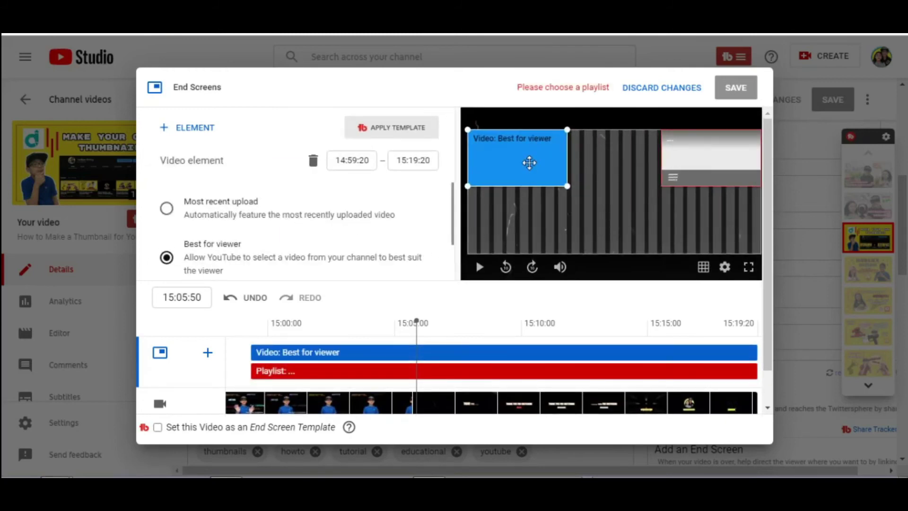
# Set the playlist element to feature the "Tutorial" playlist.
pyautogui.click(710, 162)
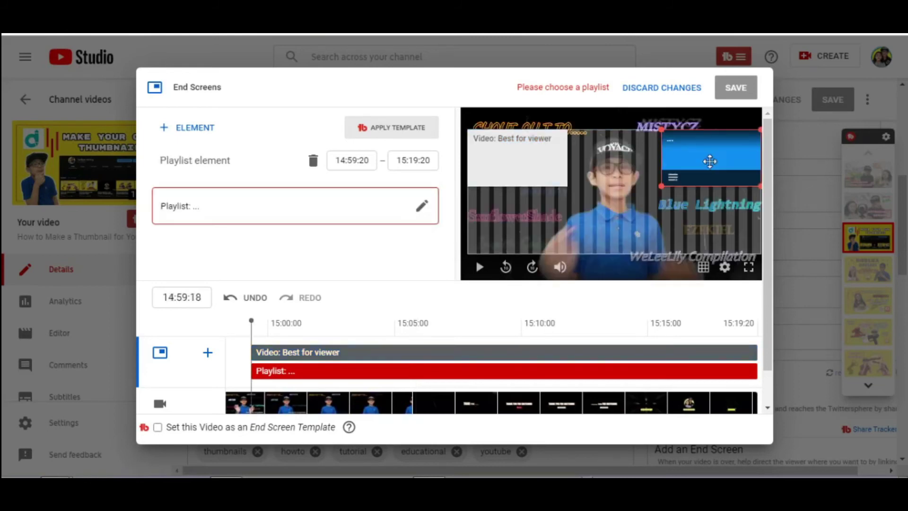
pyautogui.click(421, 208)
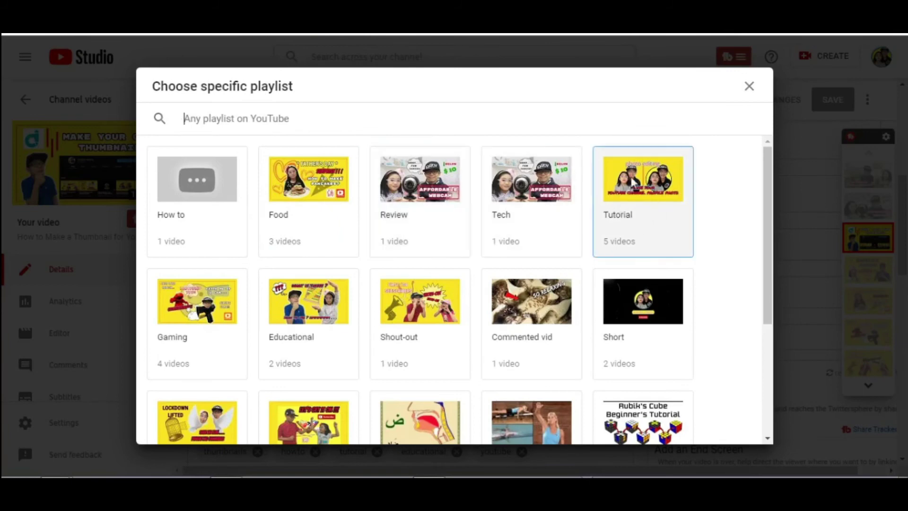
pyautogui.click(640, 198)
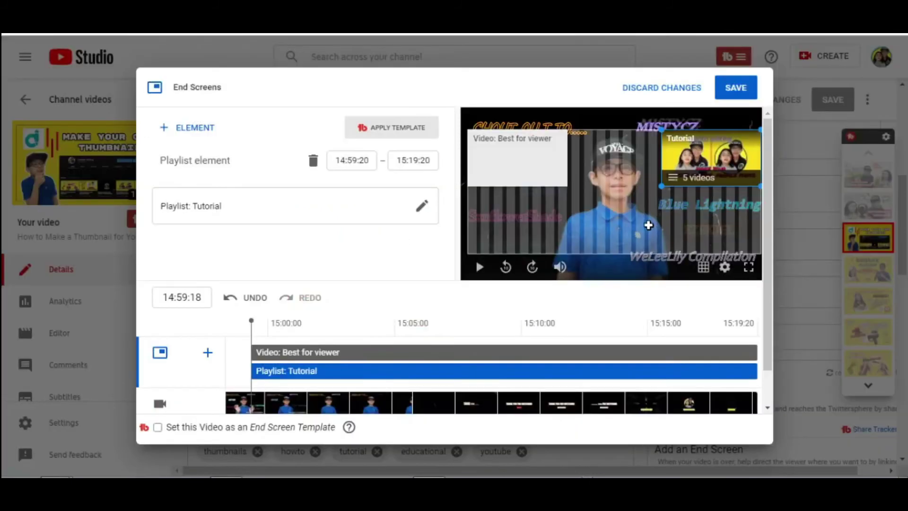
# Set both the video and playlist elements to start at 15:05:45, and move the playhead to their start.
pyautogui.click(289, 351)
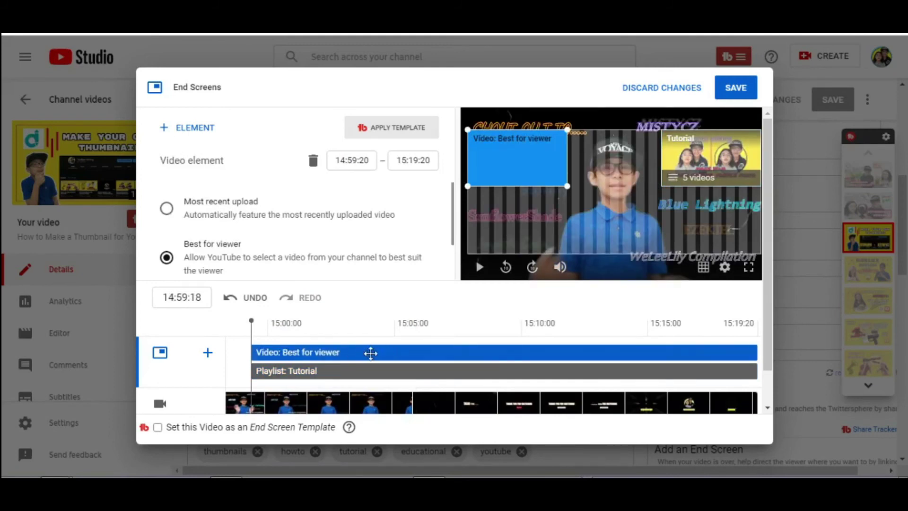
pyautogui.moveTo(250, 351); pyautogui.dragTo(413, 353)
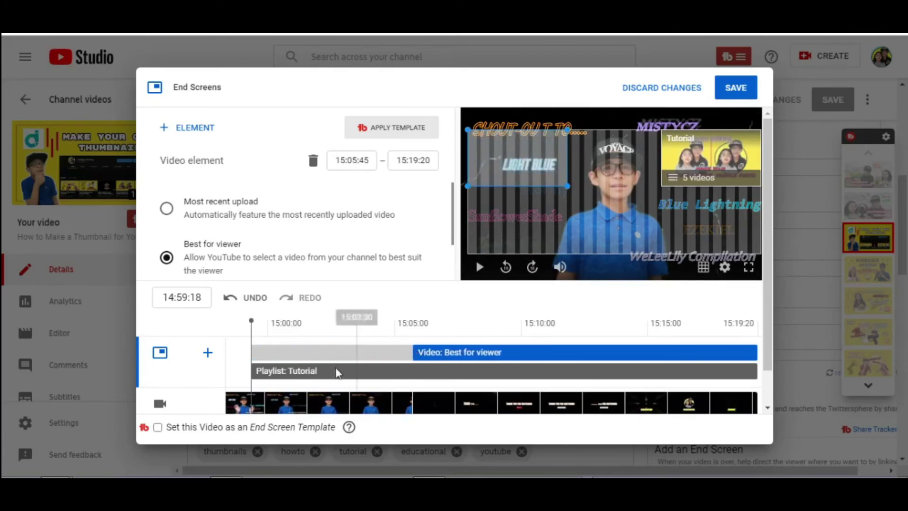
pyautogui.moveTo(251, 374); pyautogui.dragTo(411, 373)
pyautogui.moveTo(251, 321); pyautogui.dragTo(413, 325)
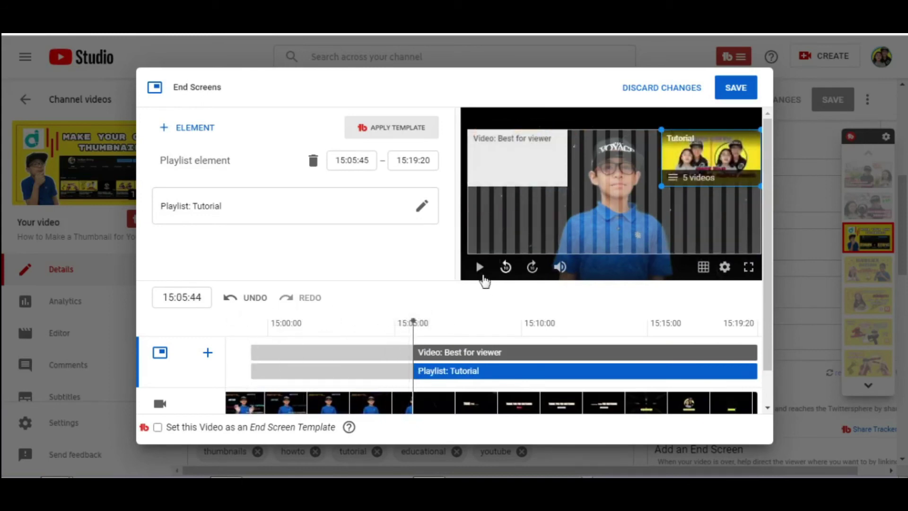